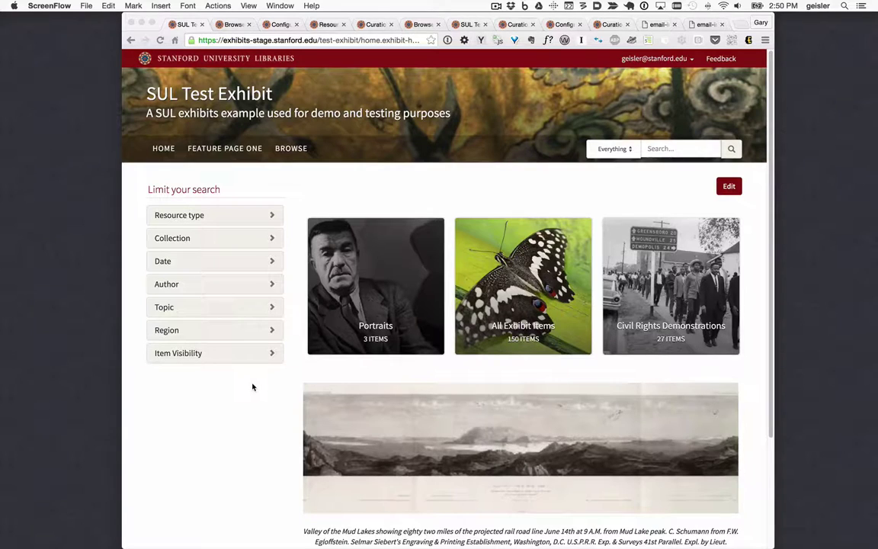
Compare the default result views of the first three browse categories in the Bob Fitch Photography Archive exhibit, trying list view on the second
click(228, 25)
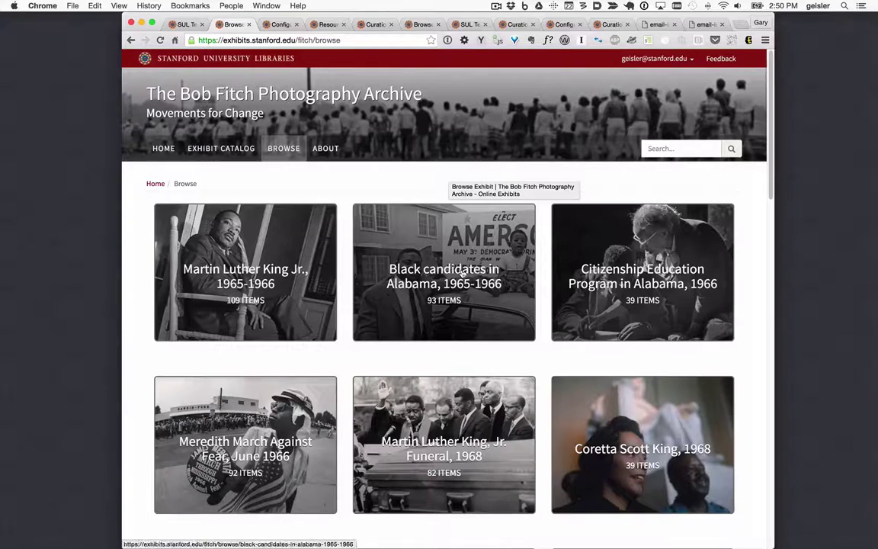
click(259, 308)
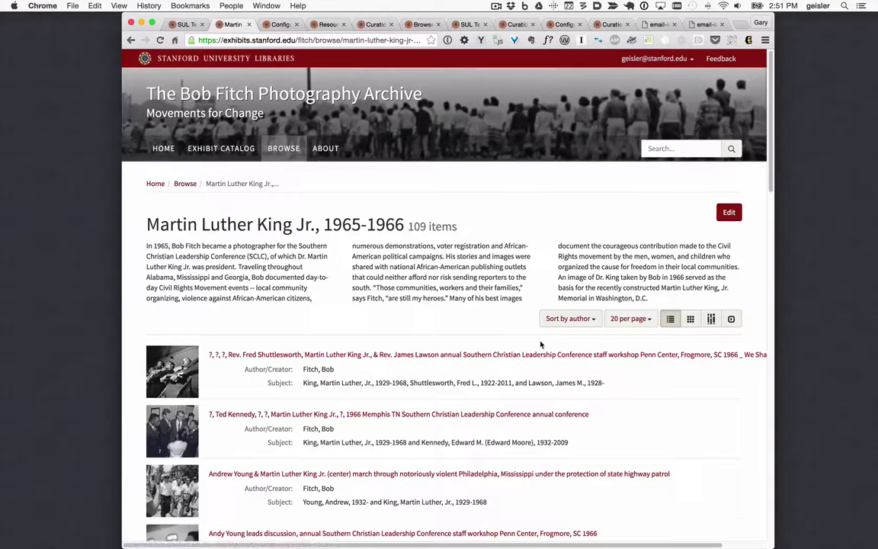
click(285, 153)
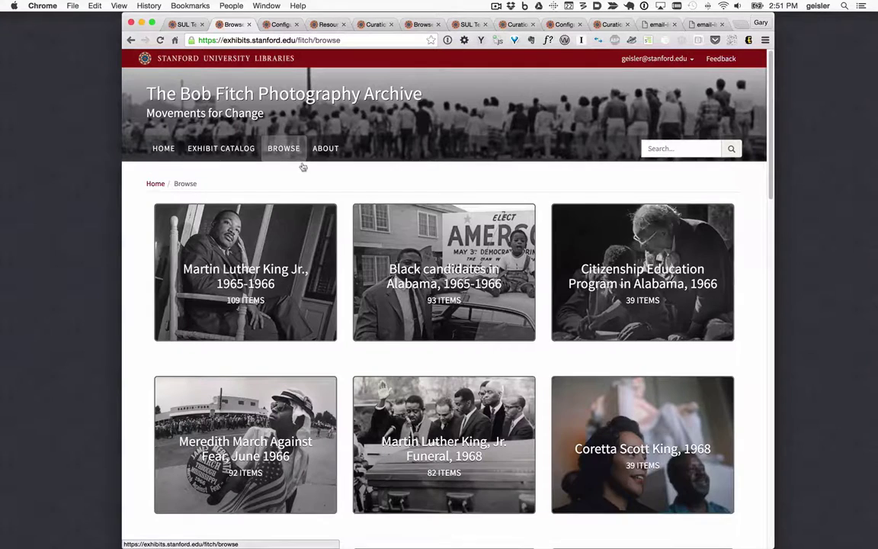
click(427, 259)
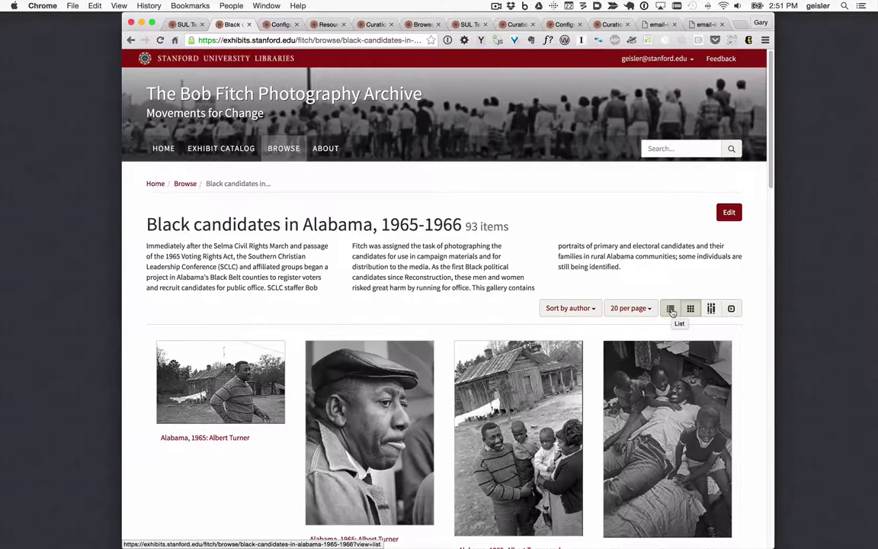
click(671, 308)
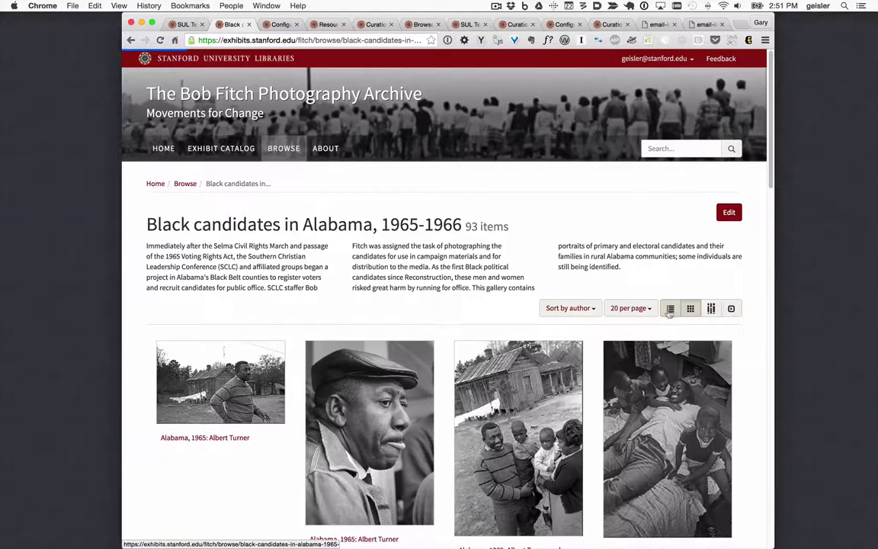
click(284, 149)
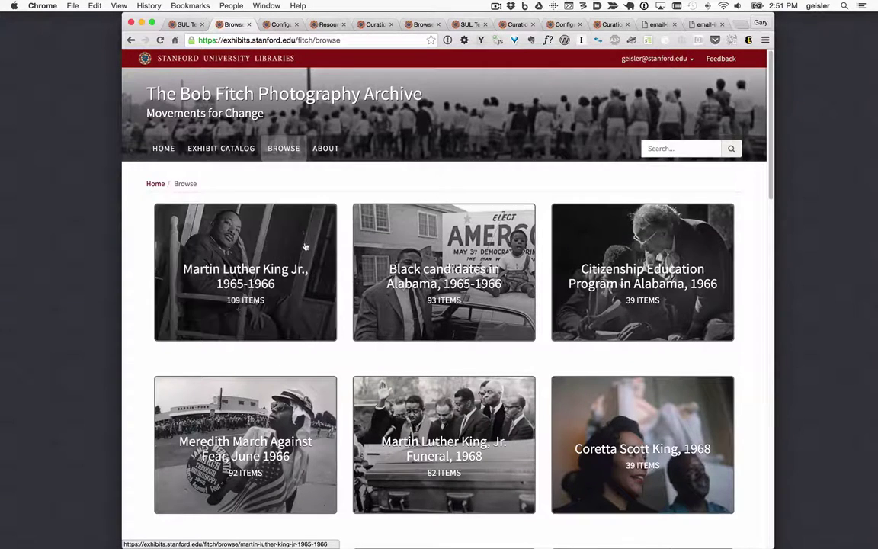
click(589, 279)
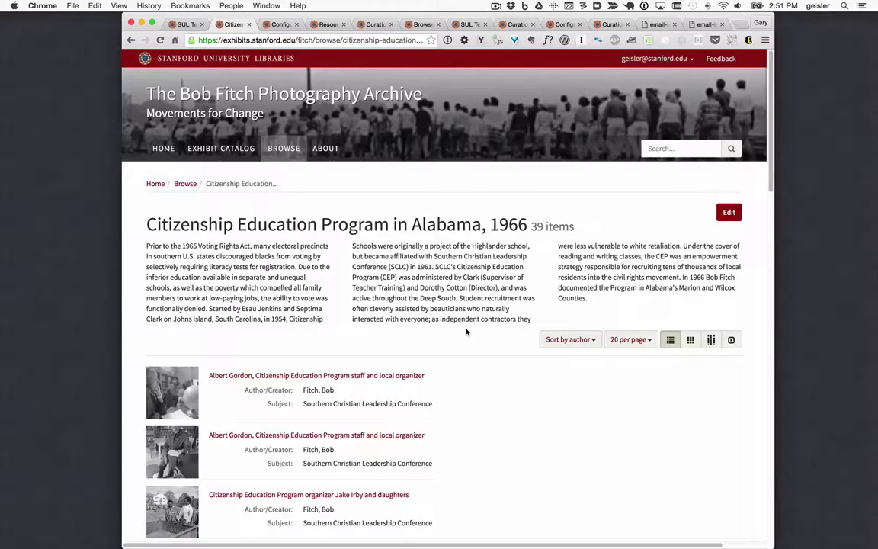
Review the test exhibit's result page type settings, and preview its image search results in gallery view and list view
click(281, 25)
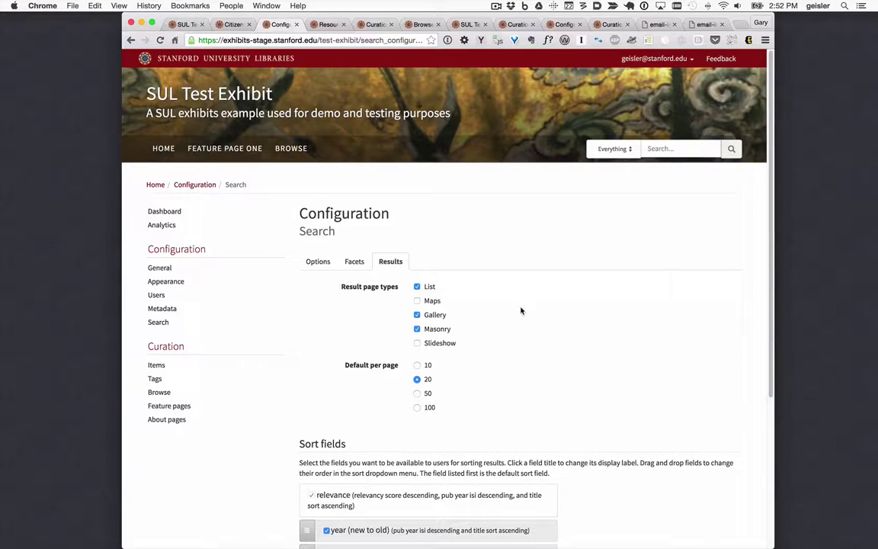
click(324, 23)
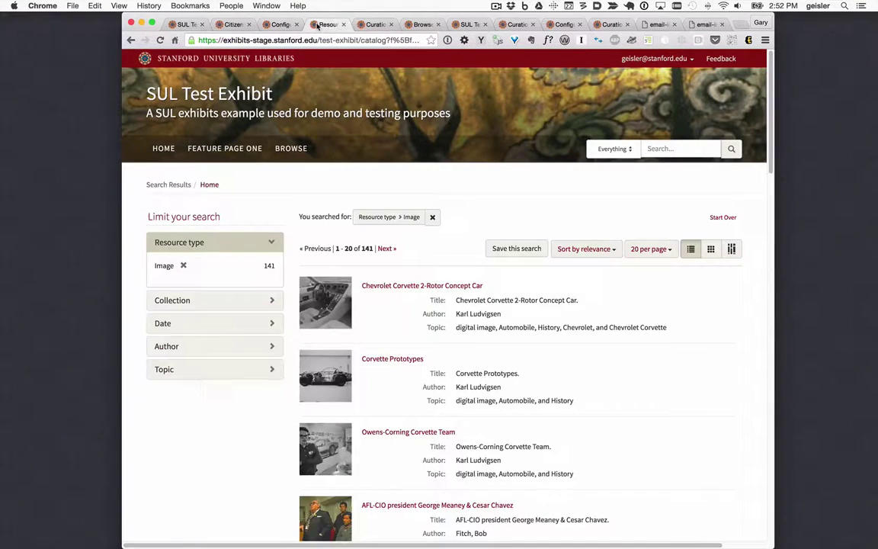
click(711, 253)
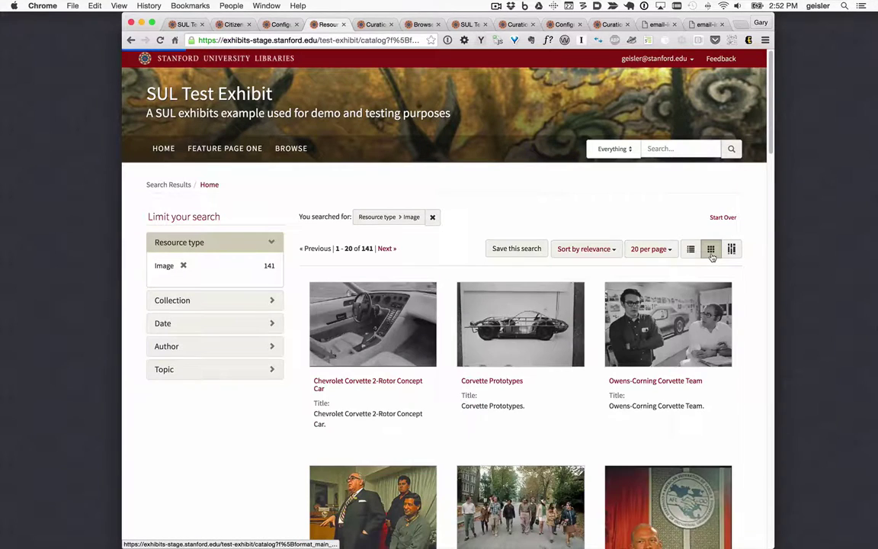
click(692, 252)
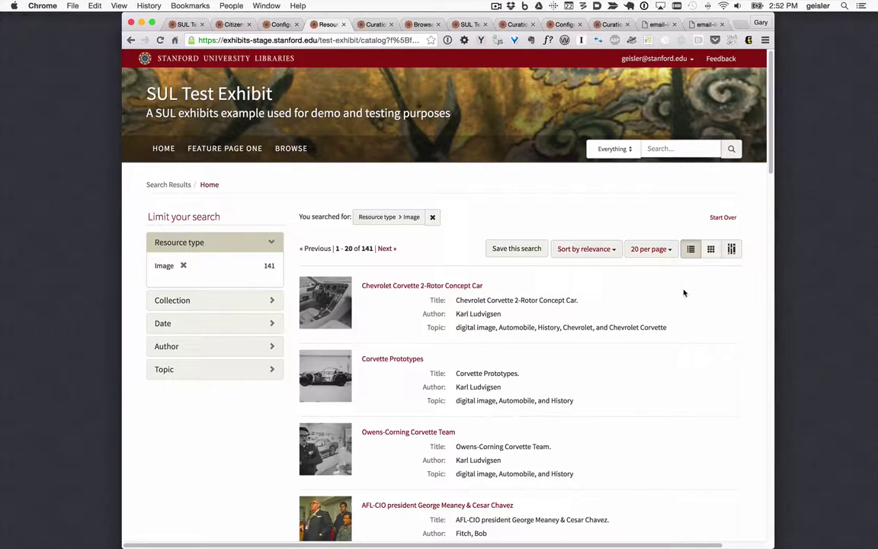
Compare the Default view options on the Portraits category's edit form with the view choices on the image search results page
click(365, 24)
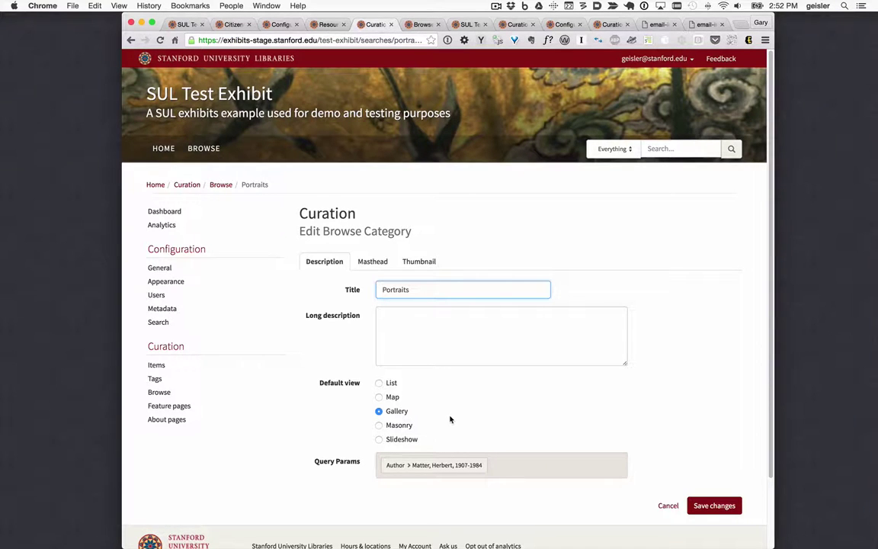
click(329, 25)
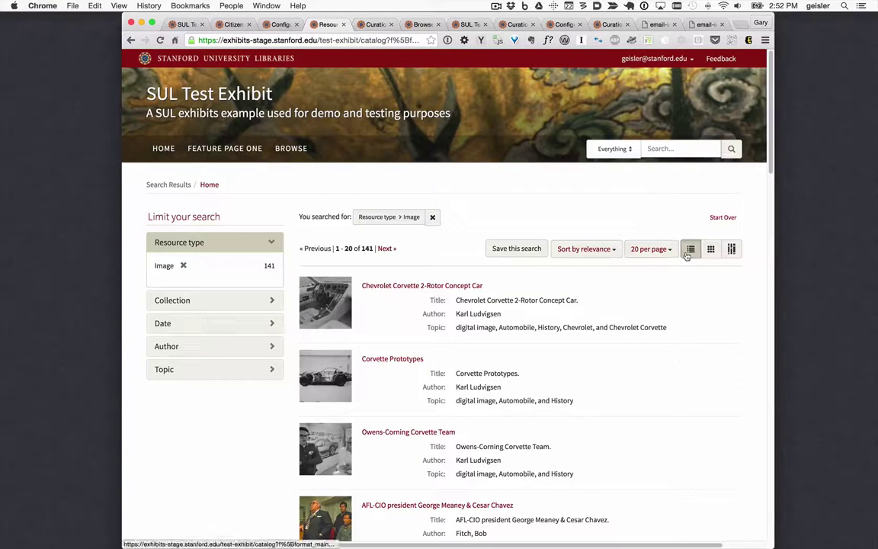
click(371, 25)
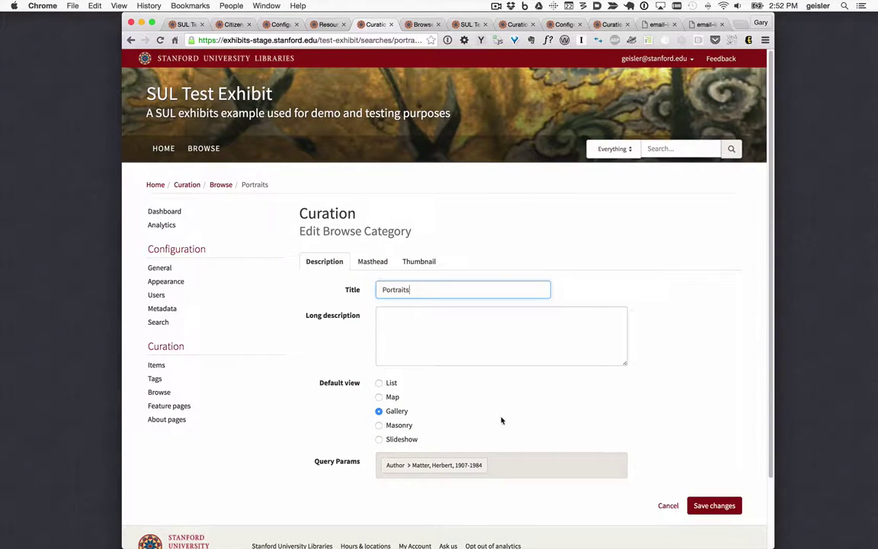
Check the default views of the Portraits, Civil Rights Demonstrations and All Exhibit Items browse categories in the SUL Test Exhibit
click(422, 25)
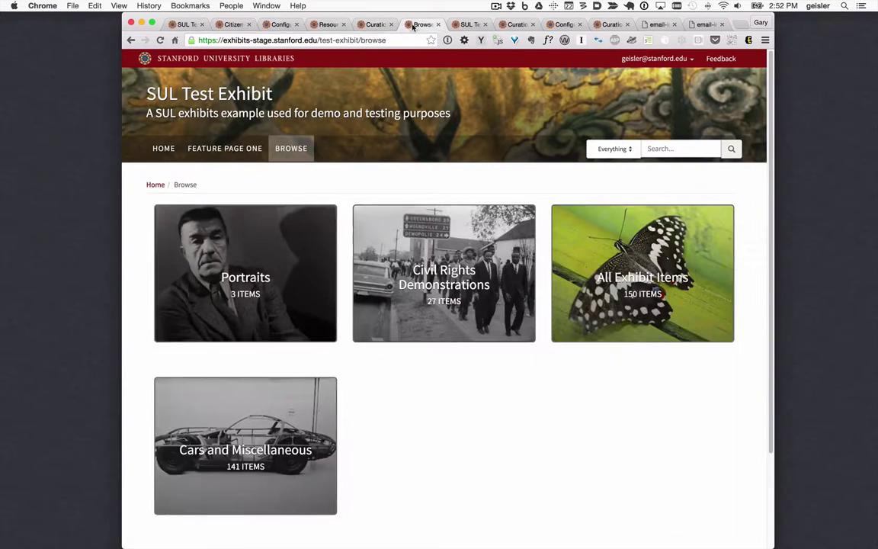
click(263, 243)
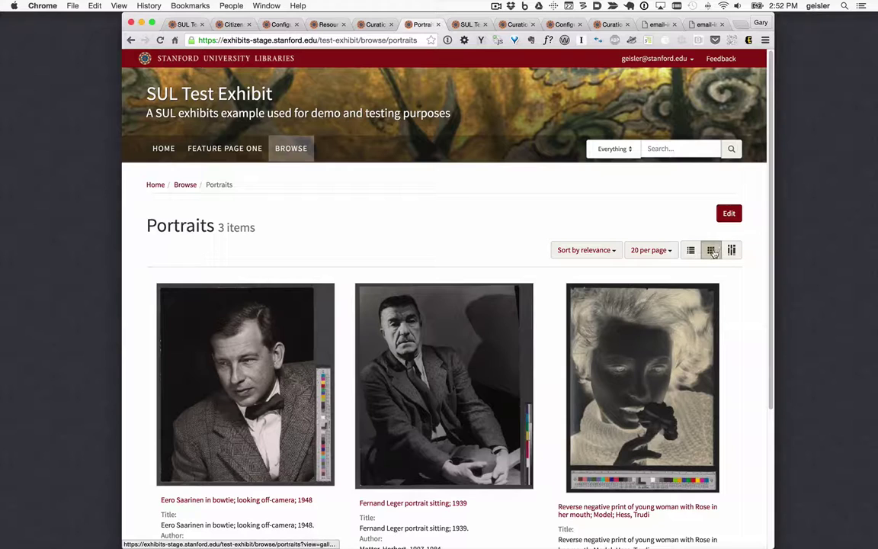
click(304, 150)
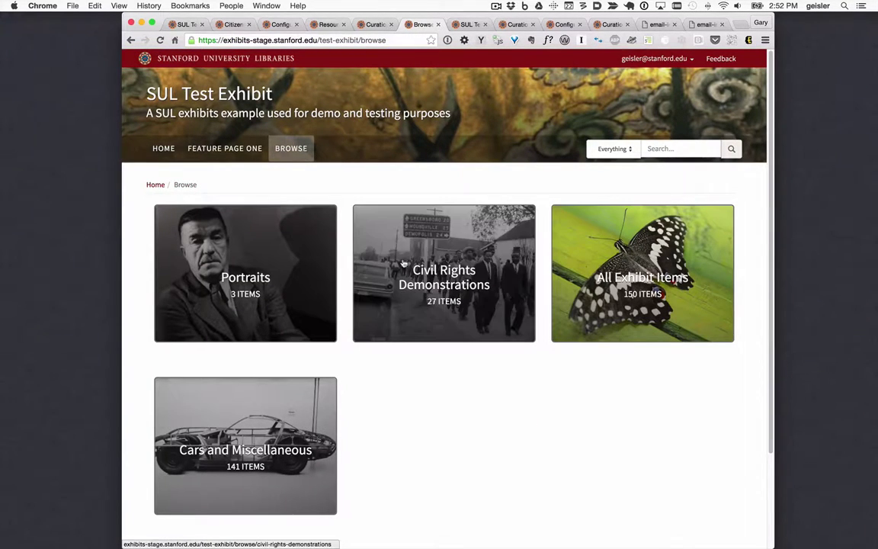
click(440, 307)
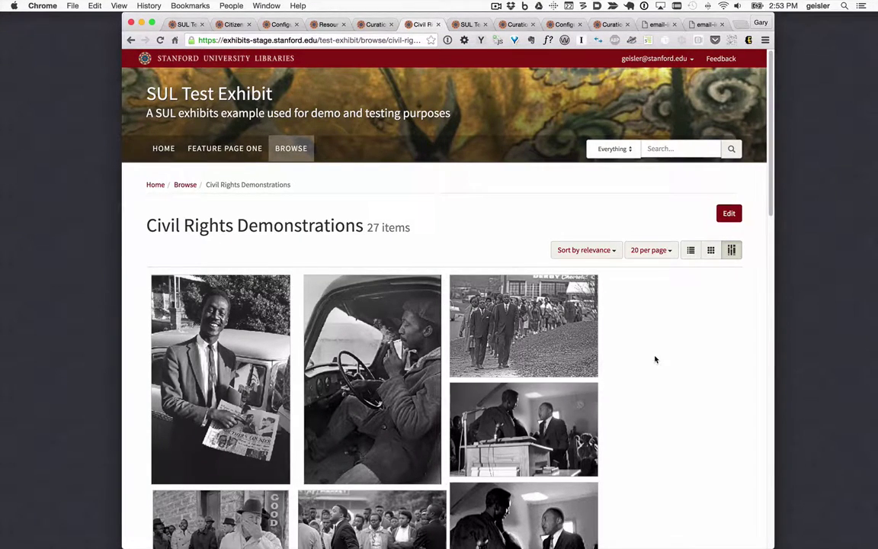
click(291, 146)
click(617, 280)
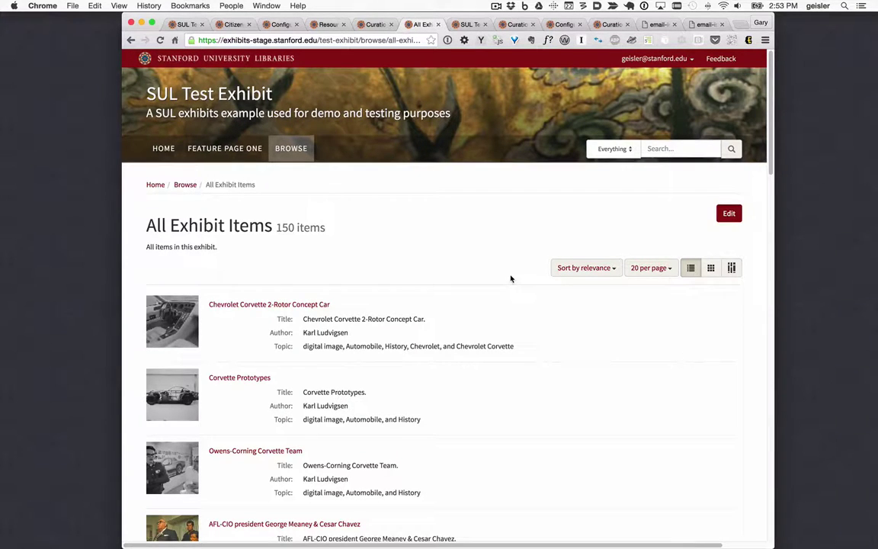
Turn off item counts in the home page's Browse Categories widget and save the changes
click(462, 28)
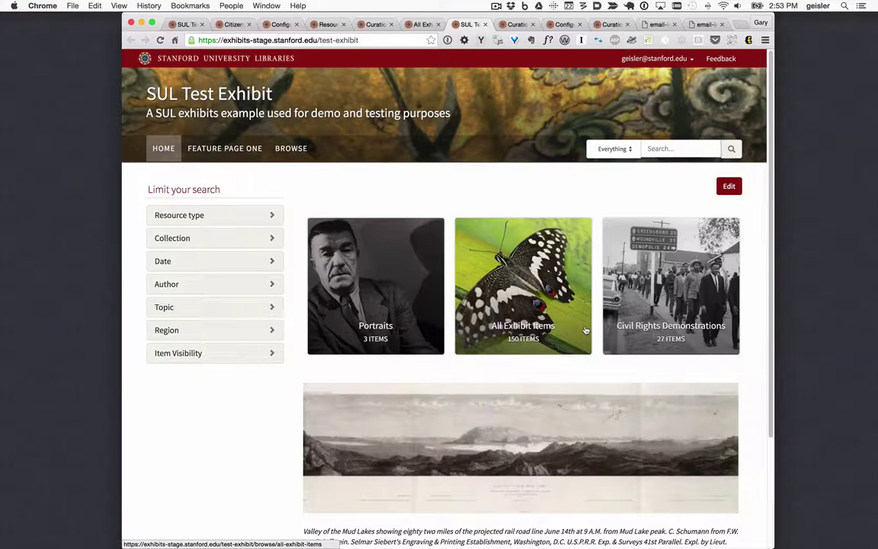
click(508, 24)
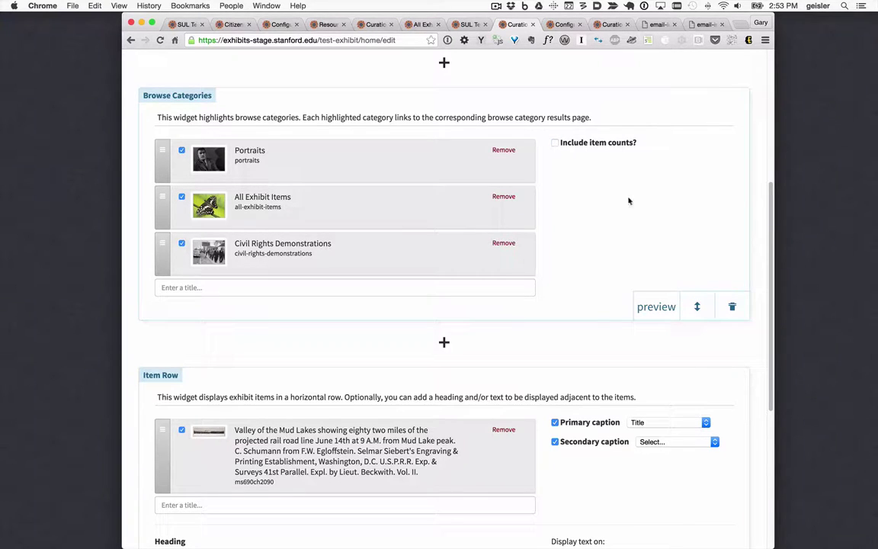
scroll(679, 225, down, 10)
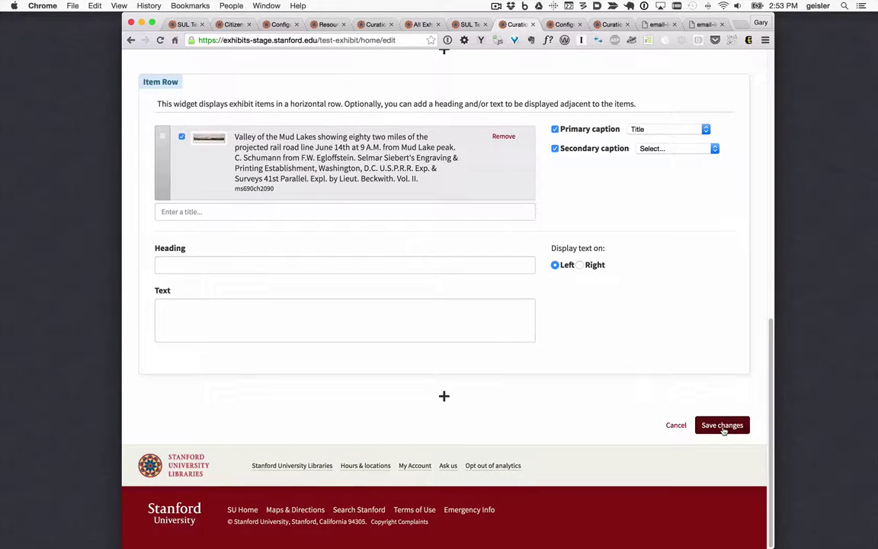
click(722, 427)
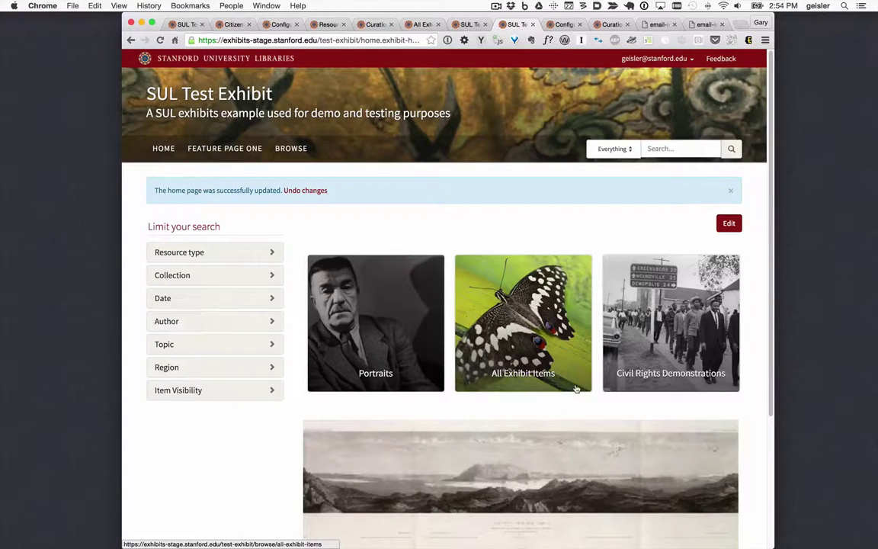
Examine the Feedback contact form and the Contact emails field in the exhibit's general configuration
click(555, 26)
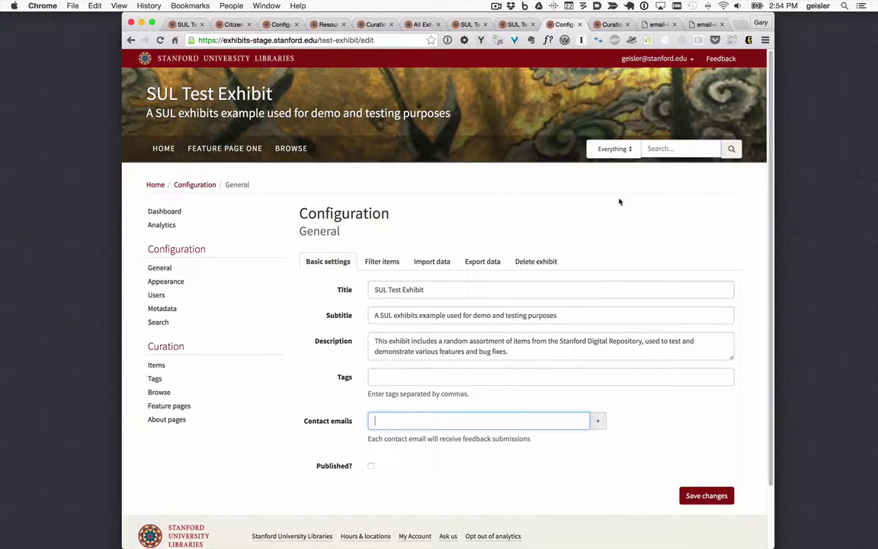
click(718, 60)
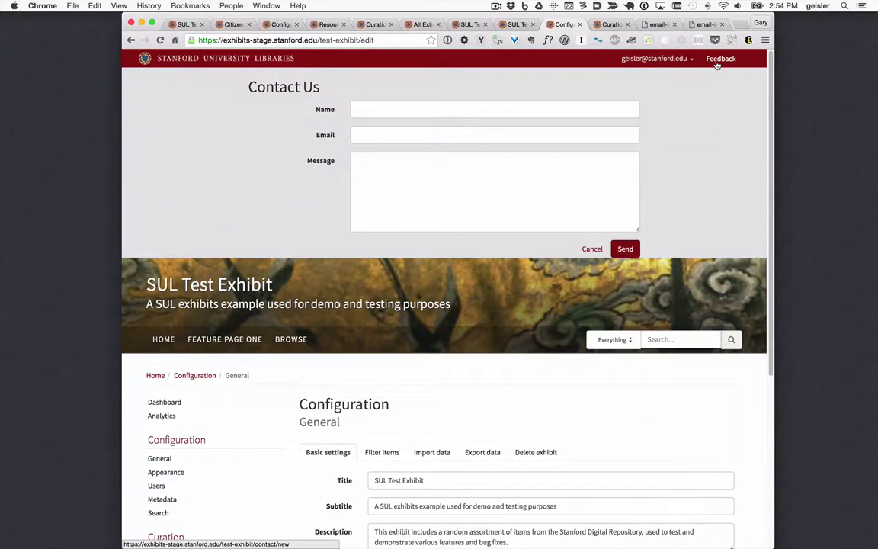
click(717, 61)
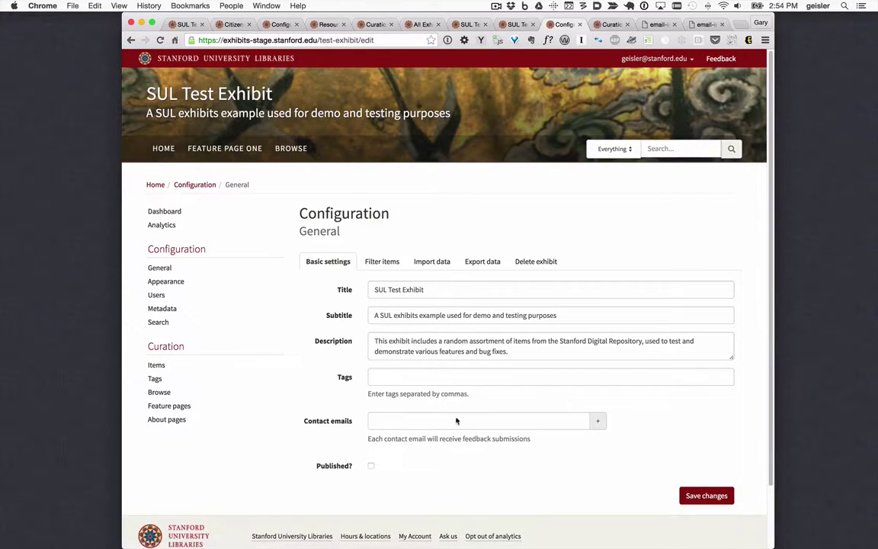
click(426, 417)
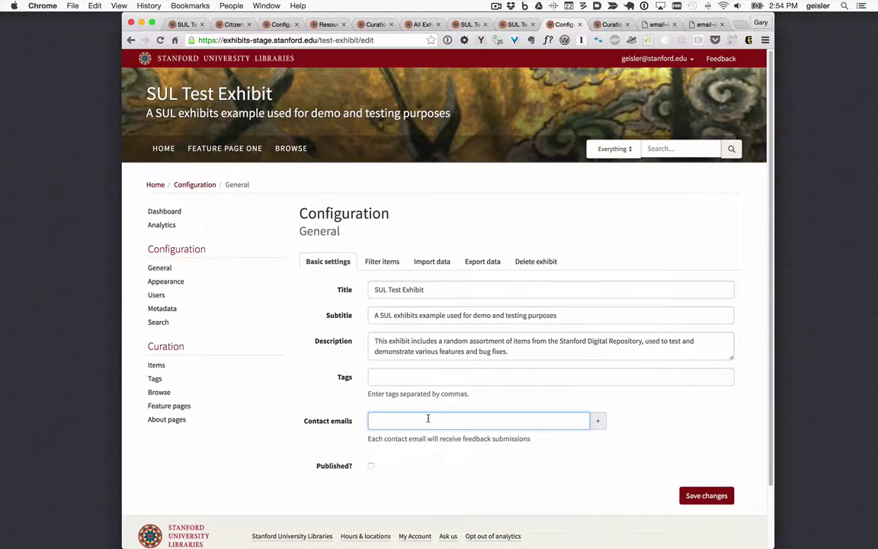
Switch to Safari and compare the item row layout on the Early American tune books page with that on Feature Page One
key(super+Tab)
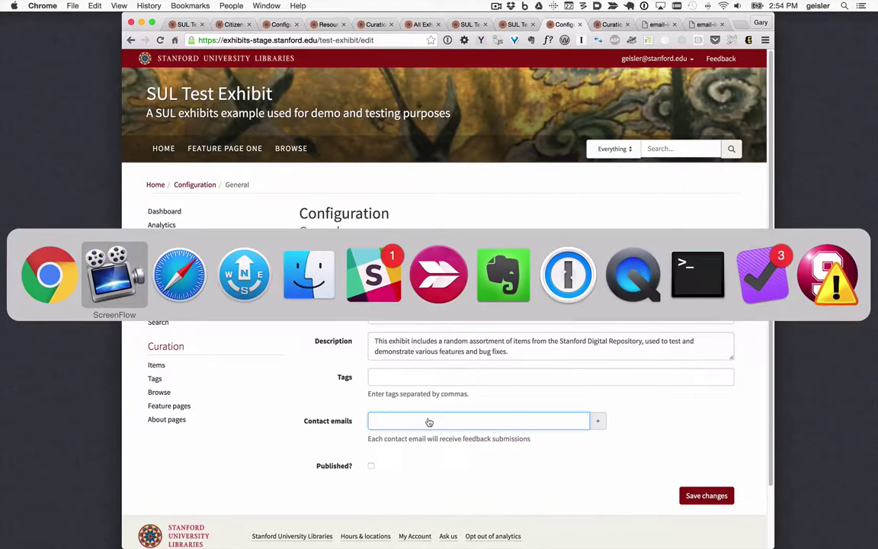
key(super+Tab)
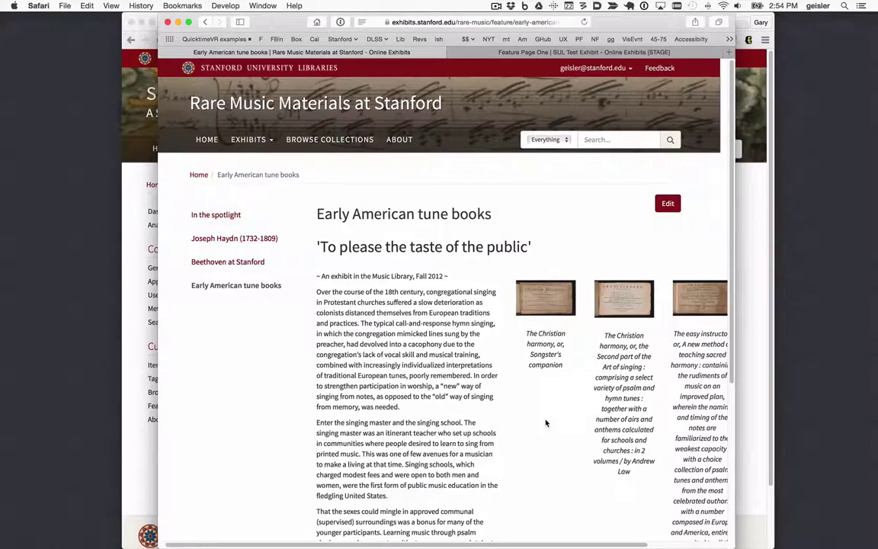
scroll(546, 423, right, 3)
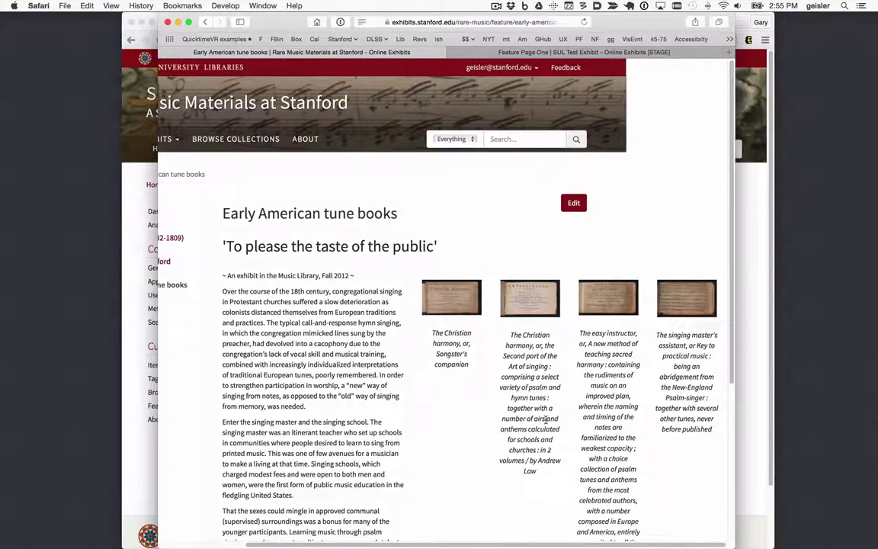
scroll(546, 421, left, 2)
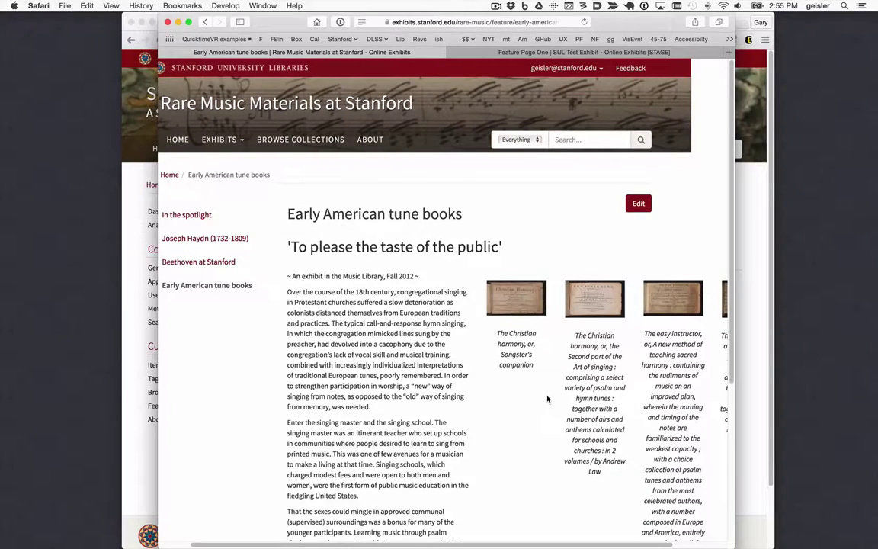
scroll(541, 360, right, 2)
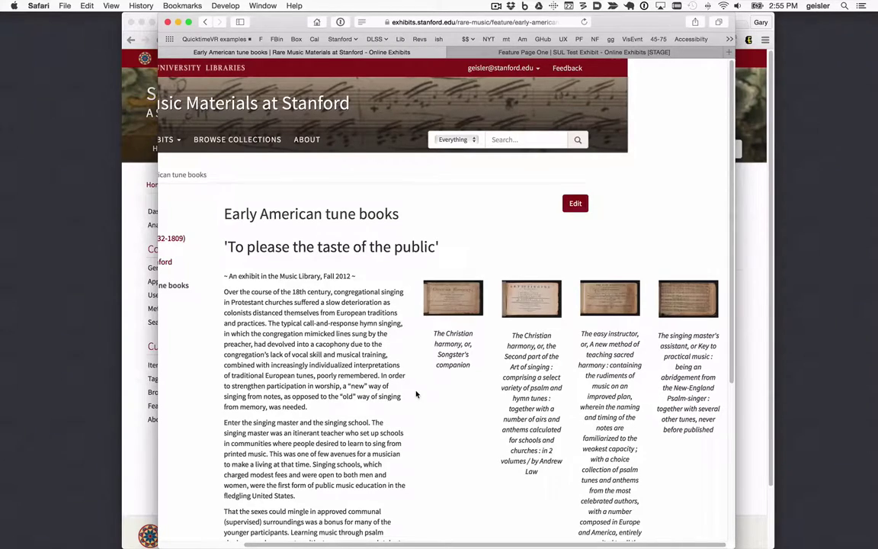
scroll(416, 394, left, 2)
scroll(457, 350, right, 2)
scroll(656, 329, left, 3)
scroll(654, 329, left, 3)
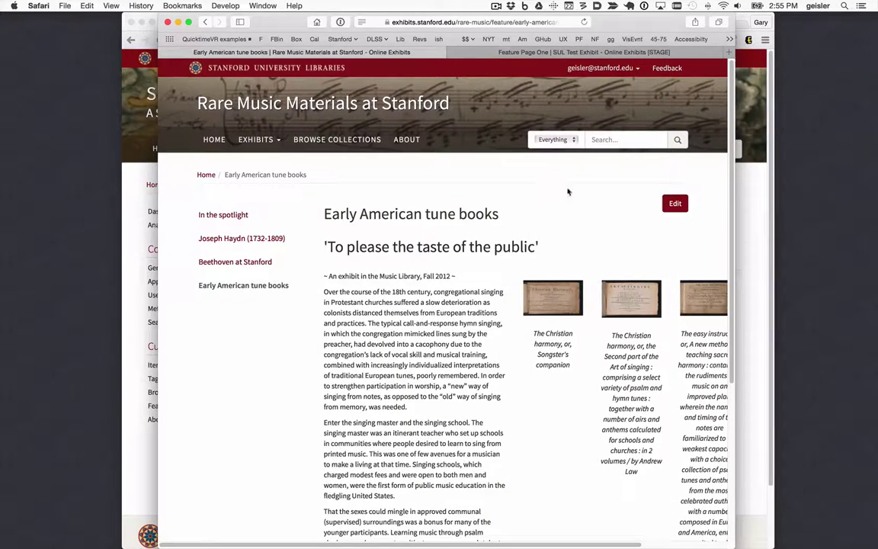
click(474, 52)
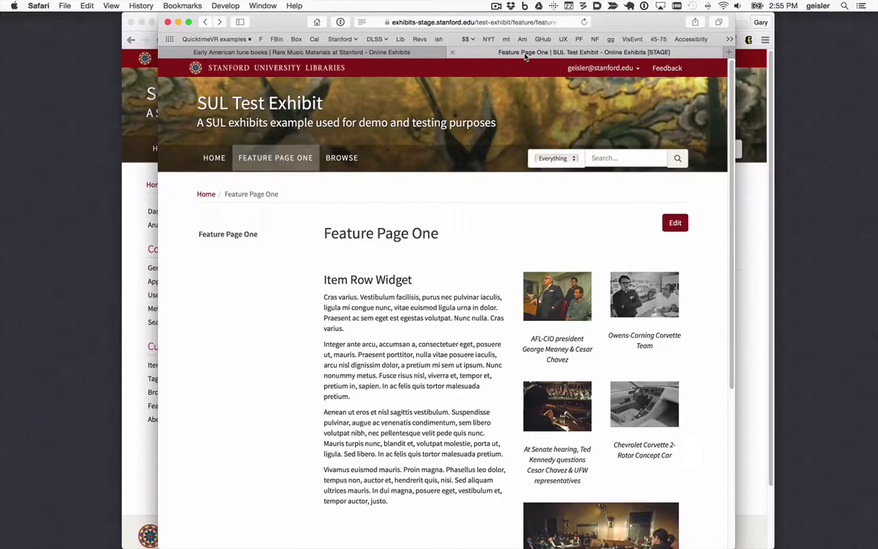
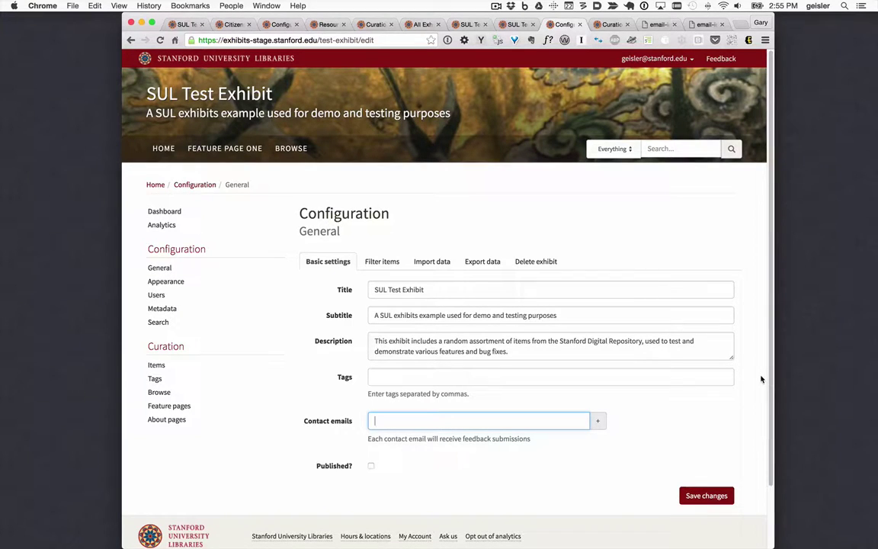
Open the SUL Test Exhibit home page and expand the Collection facet to examine the listed collections
click(600, 25)
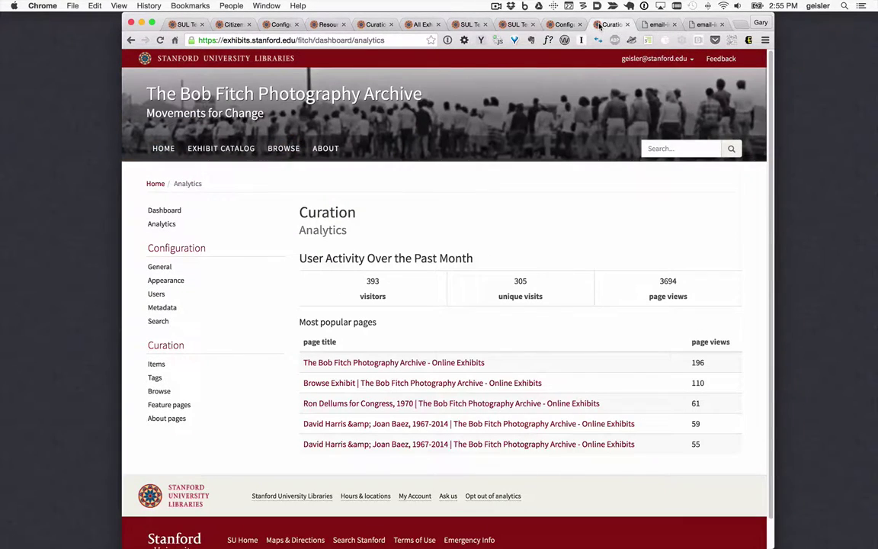
click(564, 24)
click(168, 149)
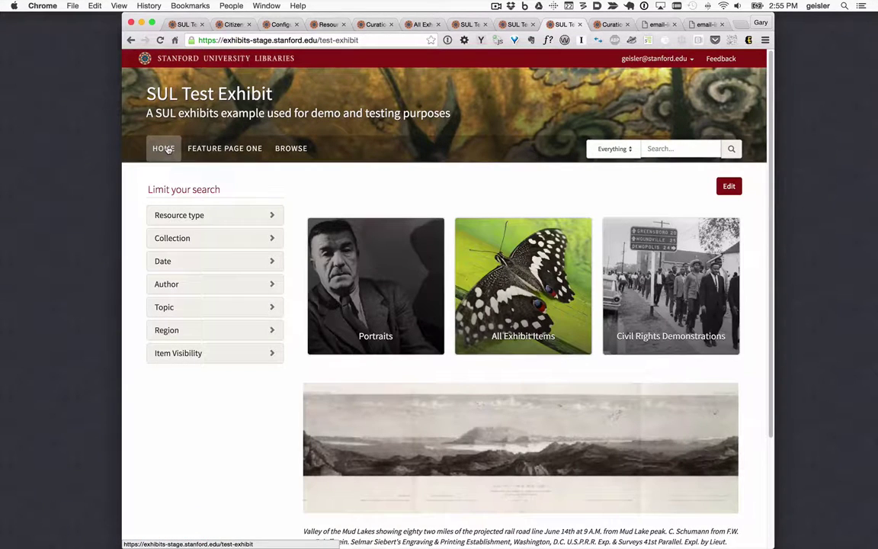
click(176, 238)
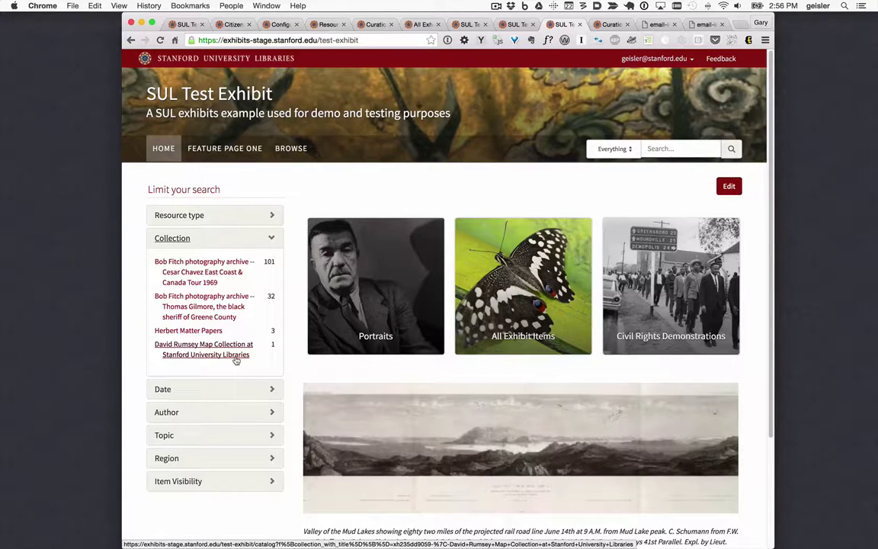
View the browse categories page of The Bob Fitch Photography Archive exhibit
click(234, 25)
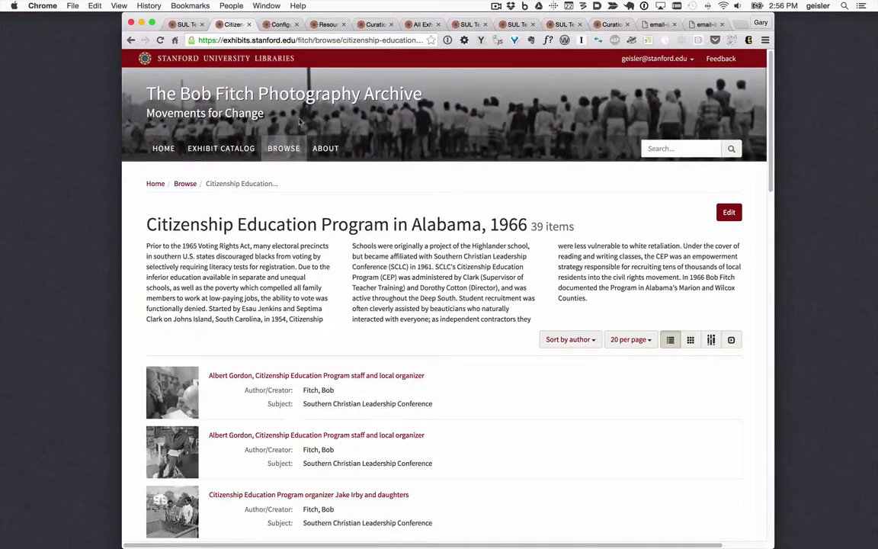
click(284, 148)
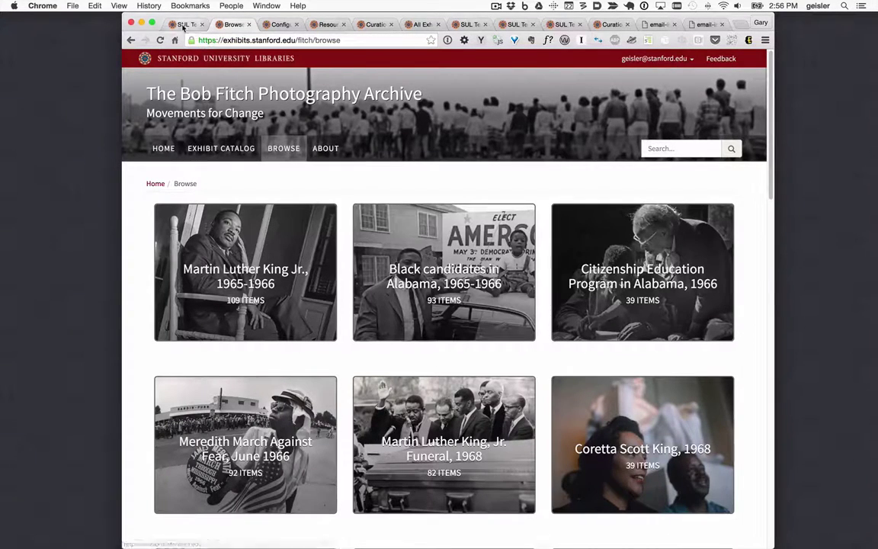
Filter the SUL Test Exhibit items by the collection "Bob Fitch photography archive -- Thomas Gilmore, the black sheriff of Greene County"
click(521, 24)
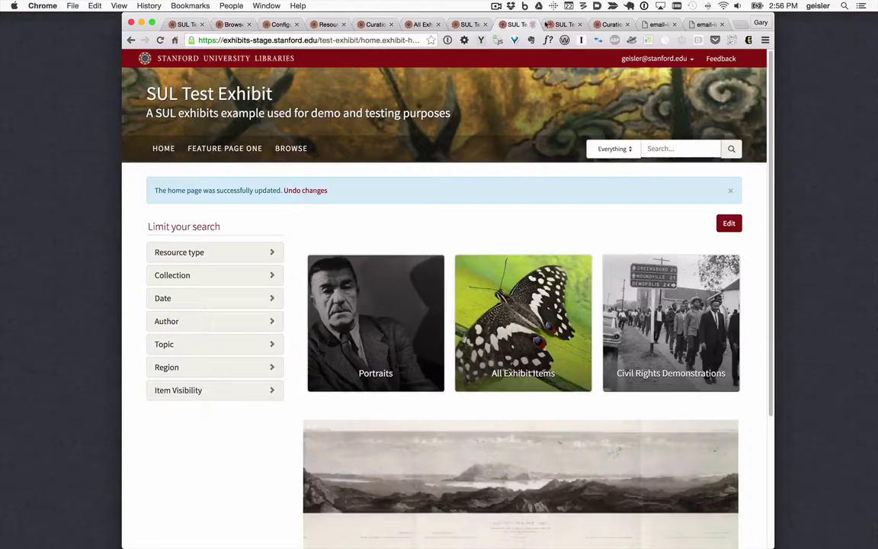
click(560, 25)
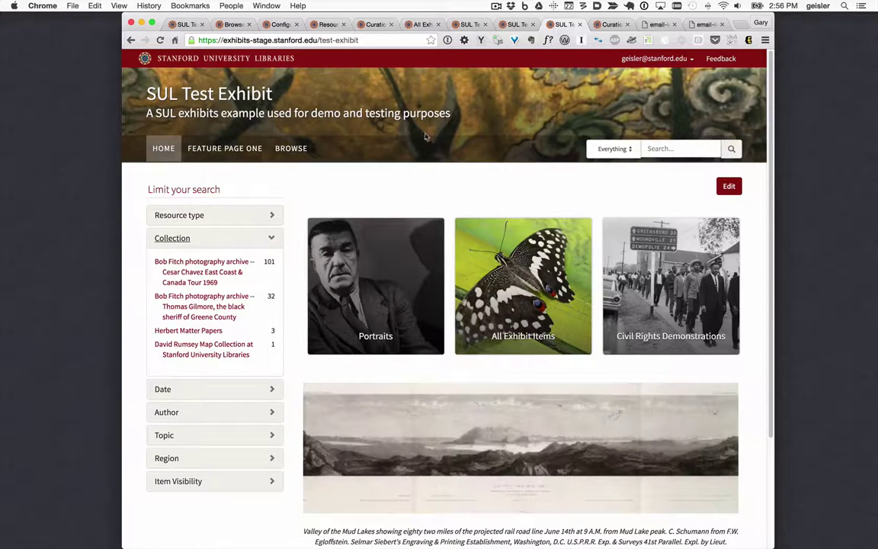
click(196, 301)
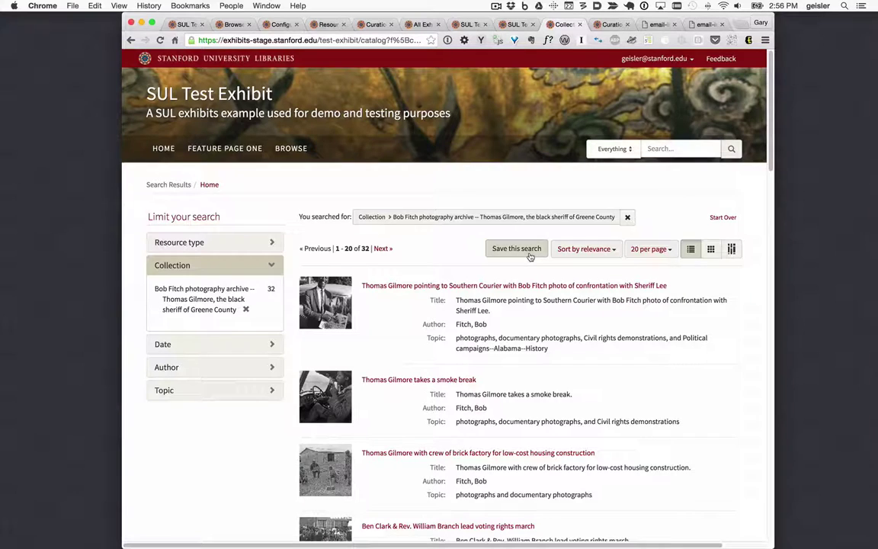
Examine the Bob Fitch archive's analytics page and compare the old and new exhibit invitation emails
click(598, 24)
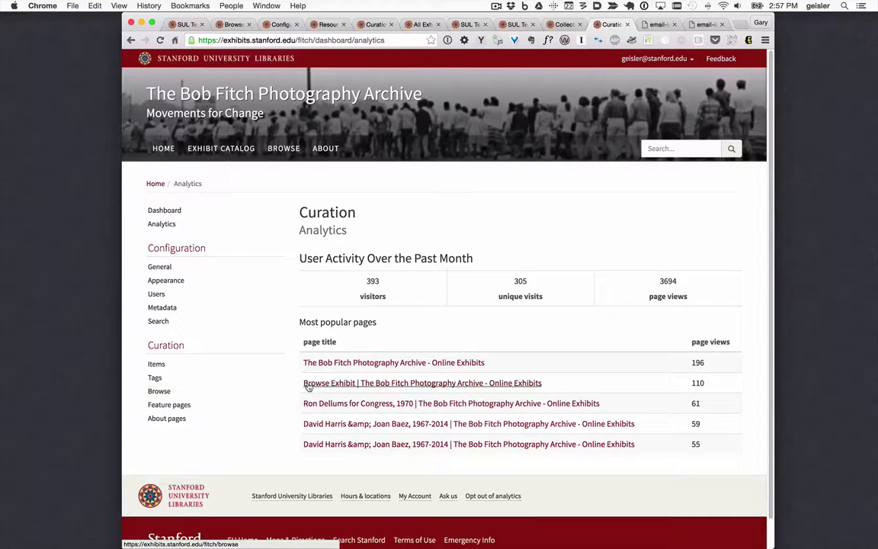
click(652, 26)
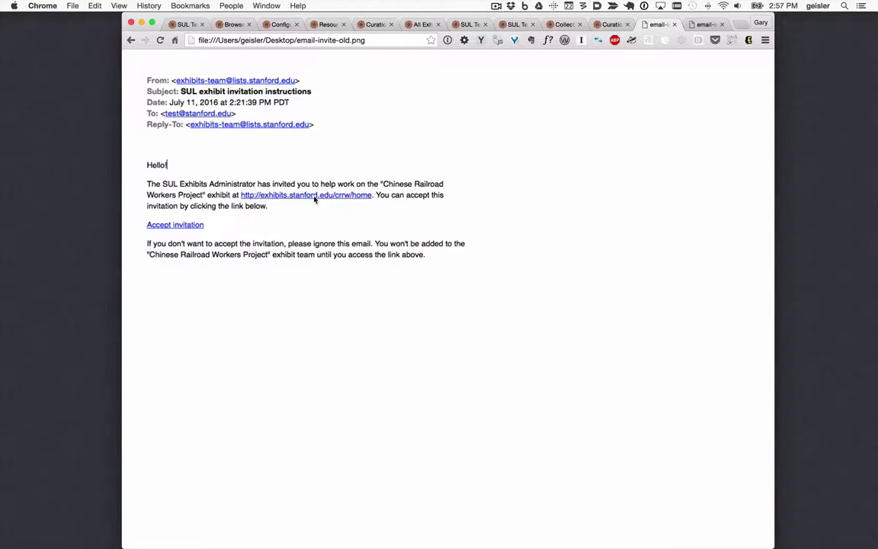
click(697, 26)
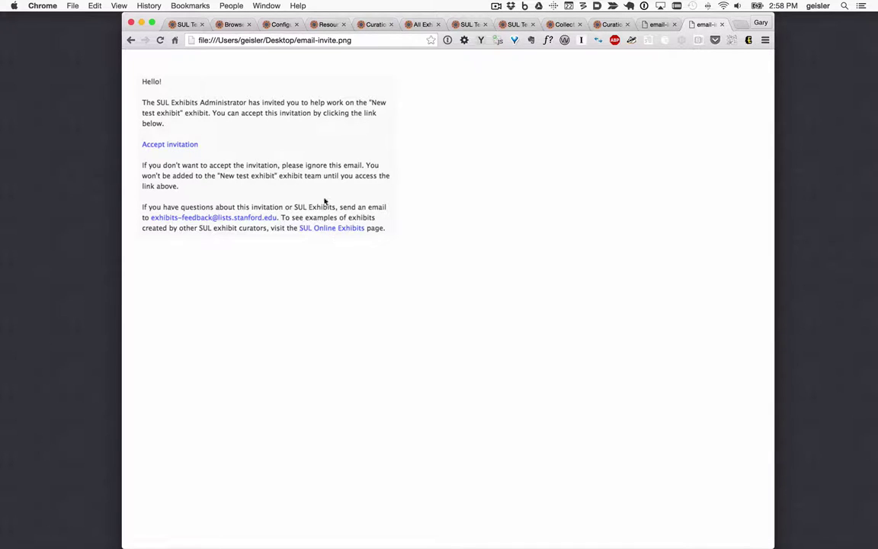
click(230, 26)
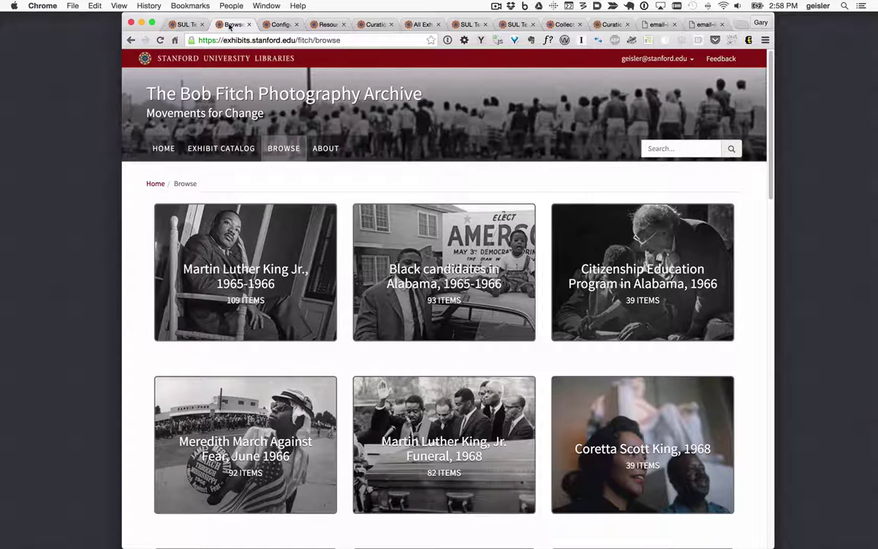